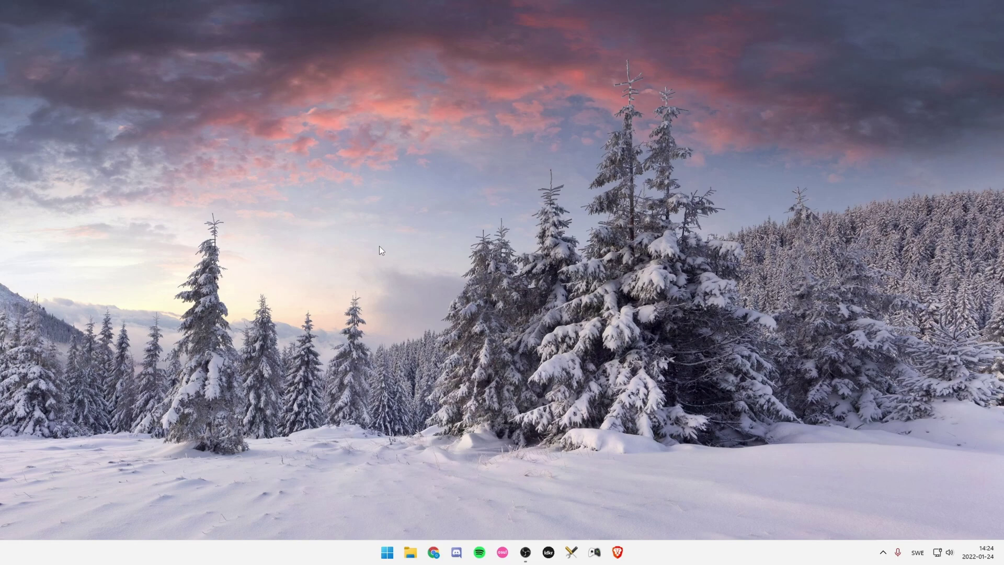
pyautogui.press('super+2')
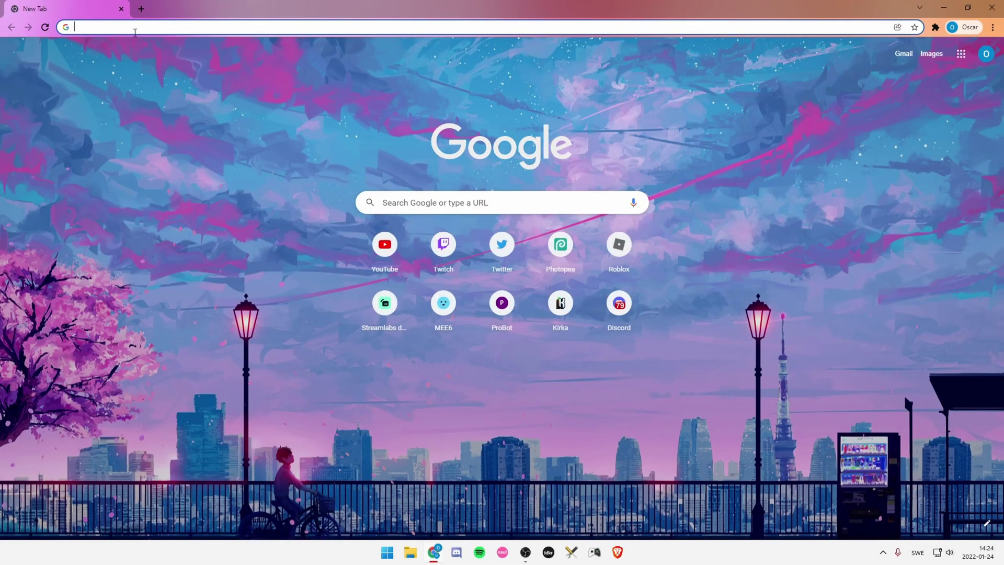
pyautogui.write('https://kirkaclient.herokuapp.com/')
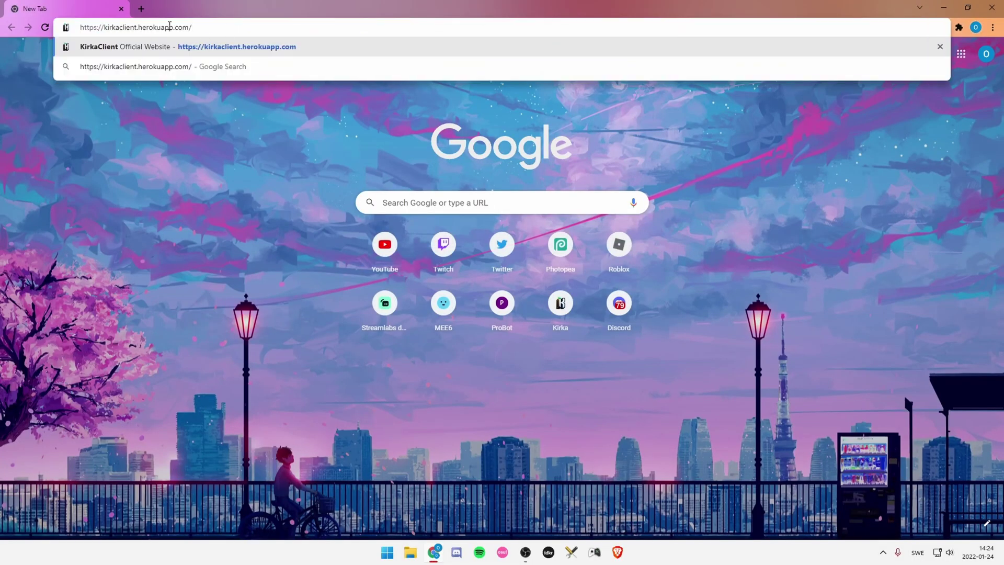
pyautogui.press('Return')
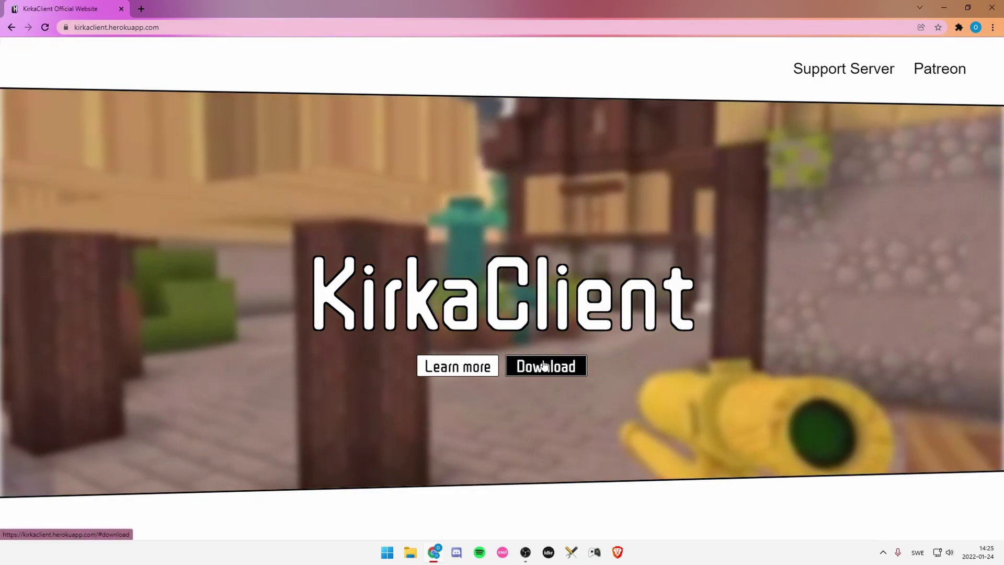
# - Download the 64-bit Windows build of KirkaClient from the site's download section
pyautogui.click(545, 366)
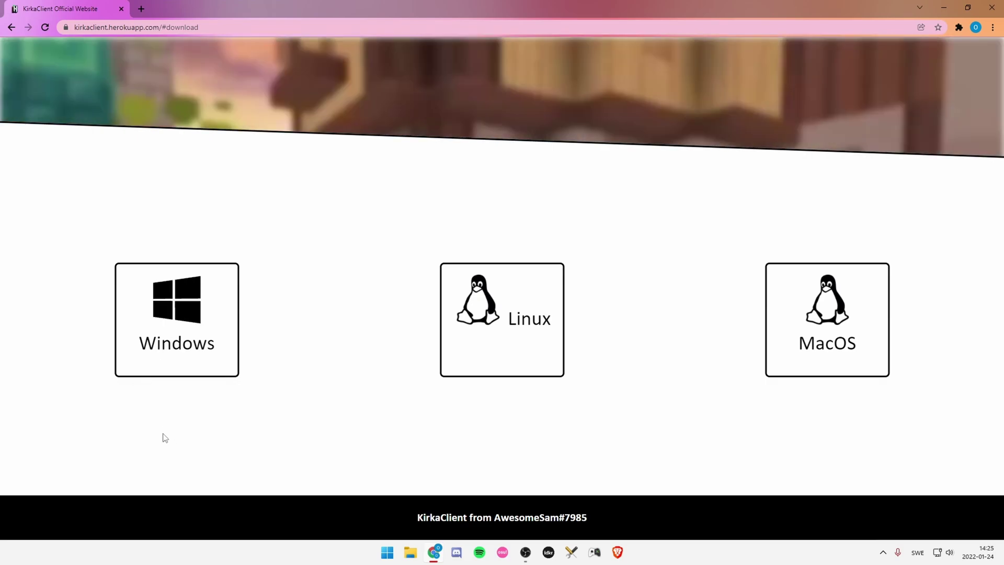
pyautogui.moveTo(176, 320)
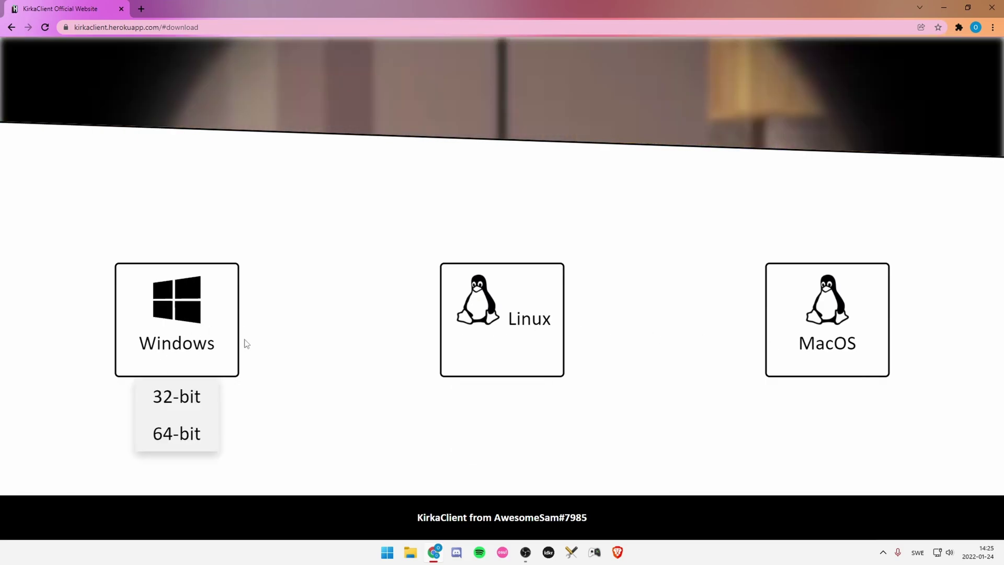
pyautogui.click(174, 447)
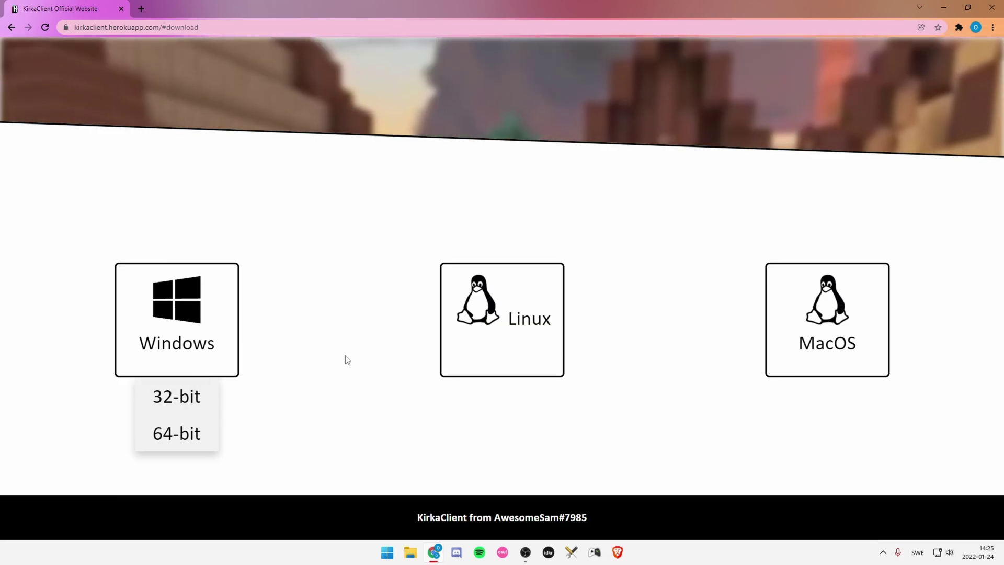
# - Close Chrome, then search 'kirka' in Windows Start and launch KirkaClient
pyautogui.click(990, 8)
pyautogui.press('super')
pyautogui.write('kirka')
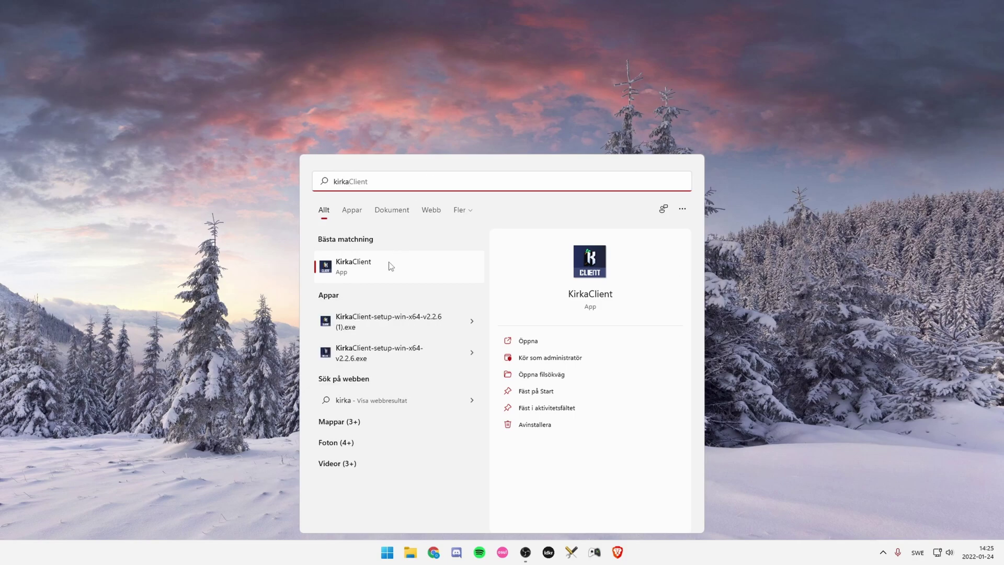
pyautogui.click(376, 270)
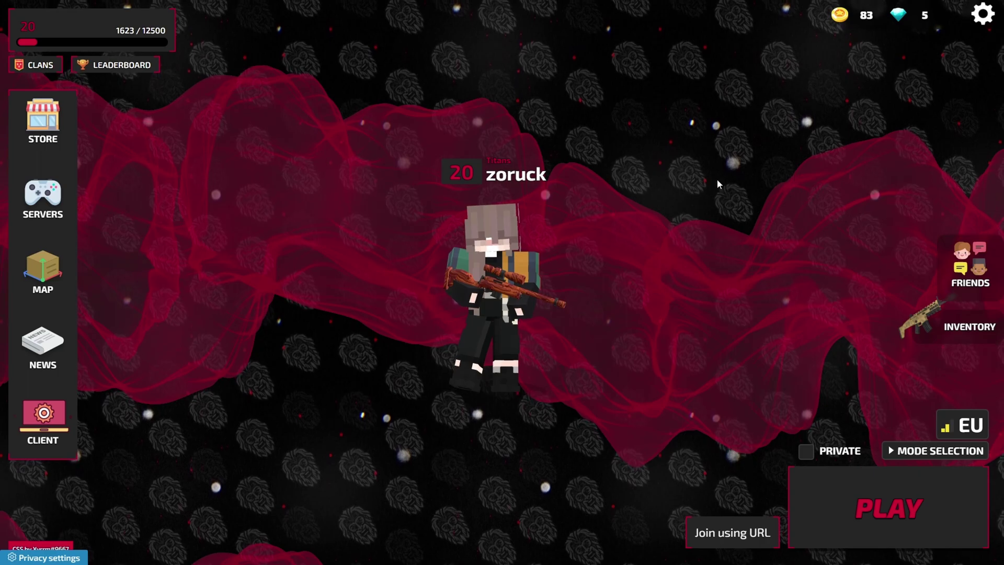
# - Open Kirka Settings from the CLIENT button in KirkaClient's left sidebar
pyautogui.click(61, 420)
pyautogui.scroll(-10, 449, 231)
pyautogui.scroll(-5, 458, 226)
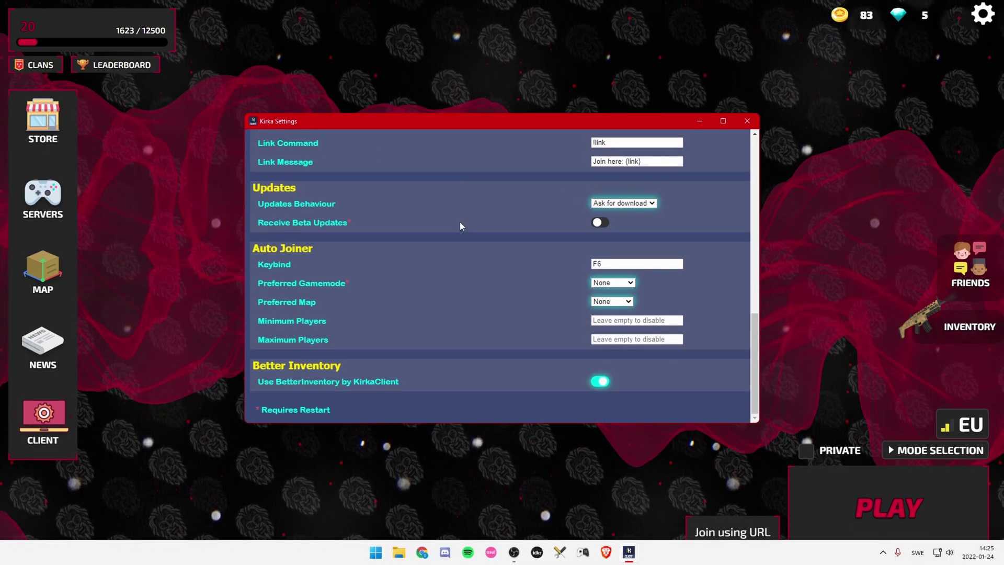
pyautogui.scroll(3, 461, 224)
pyautogui.scroll(7, 456, 221)
pyautogui.scroll(5, 403, 184)
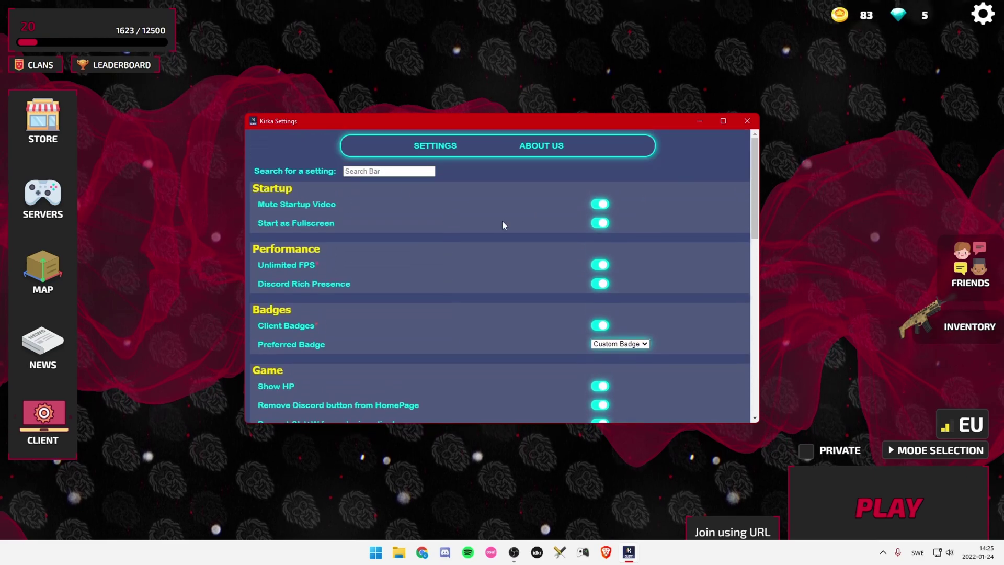